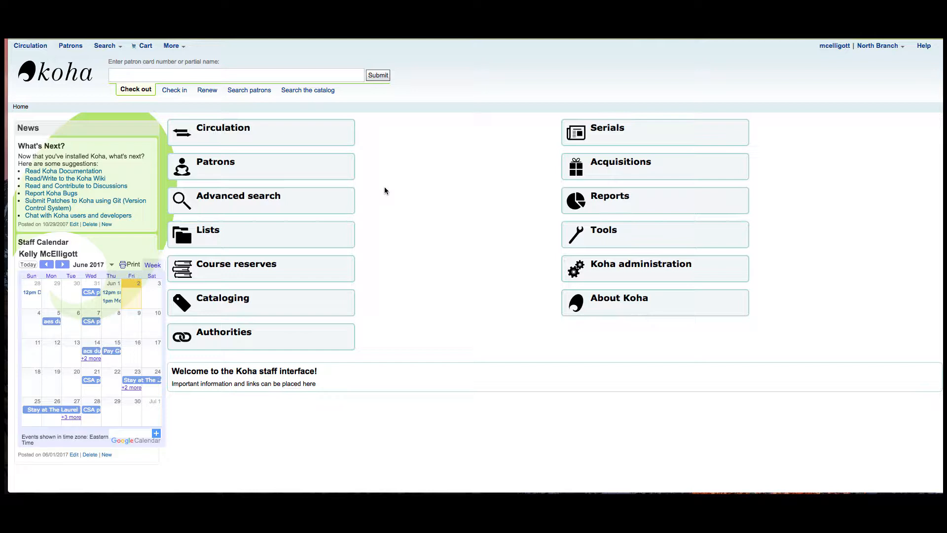
# Step: Open the saved report "Count of new patrons" to run it and examine the options of its Branch parameter
pyautogui.click(631, 201)
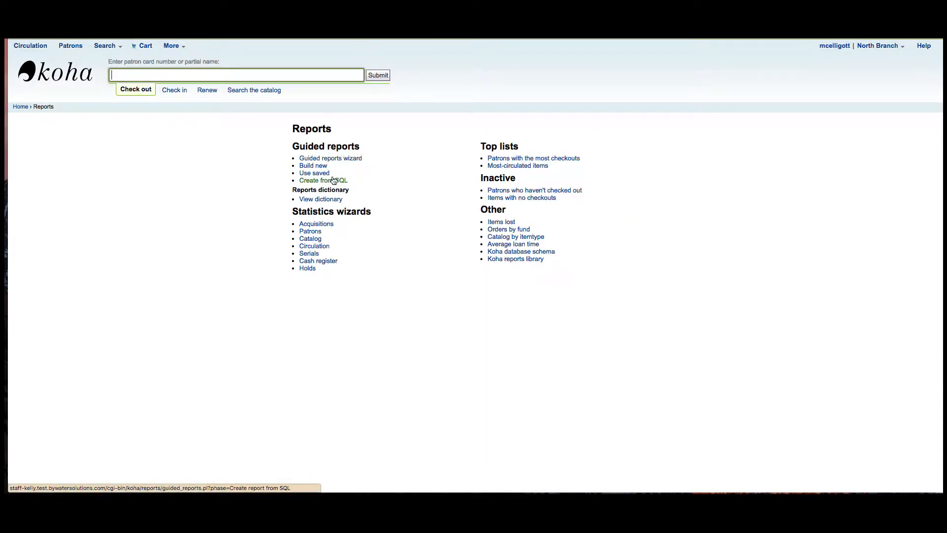
pyautogui.click(327, 175)
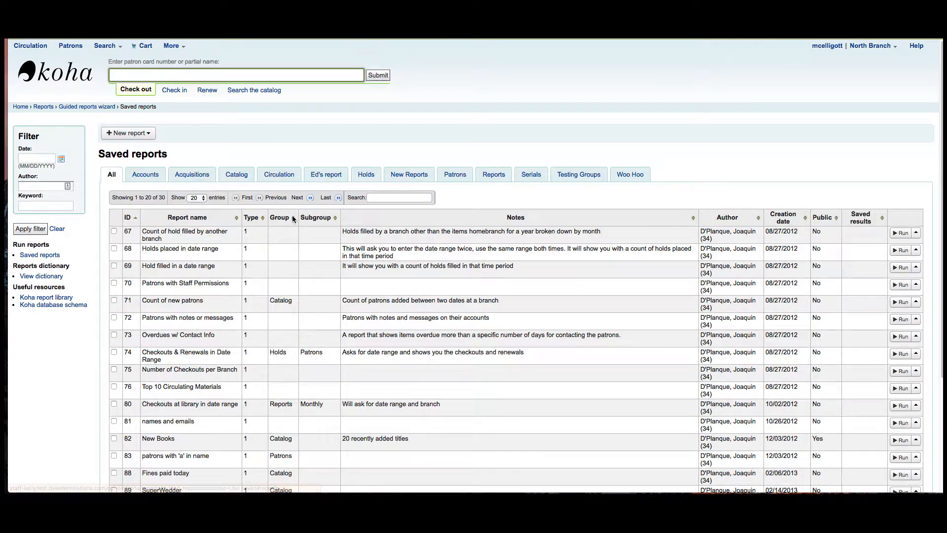
pyautogui.click(900, 302)
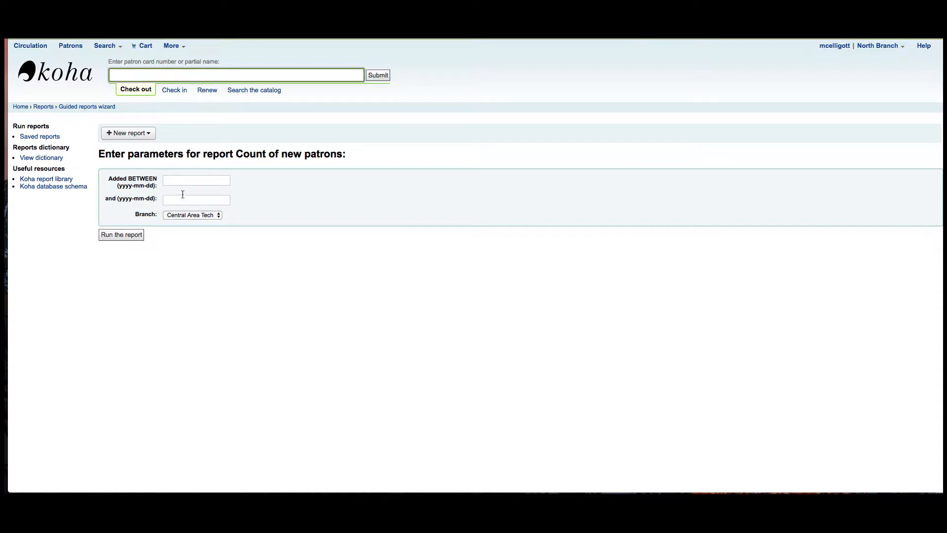
pyautogui.click(171, 217)
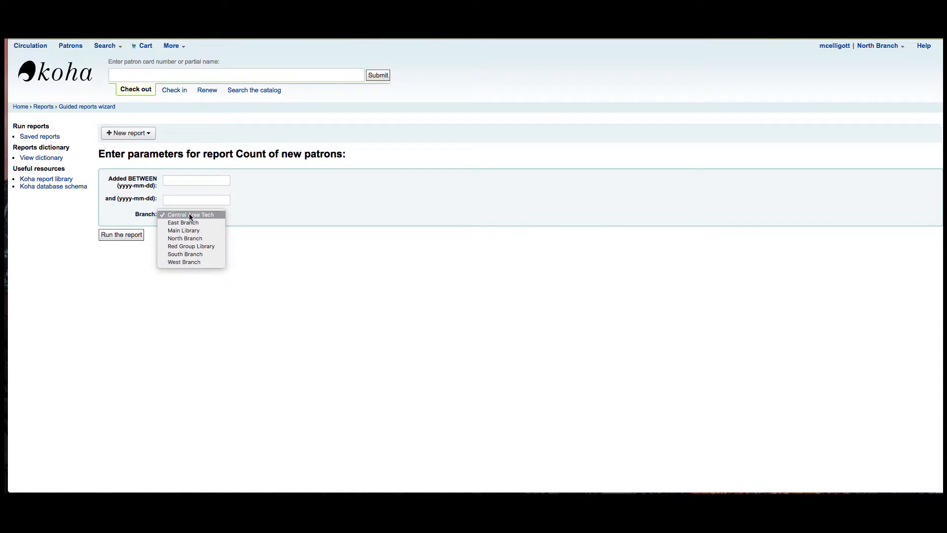
pyautogui.click(138, 287)
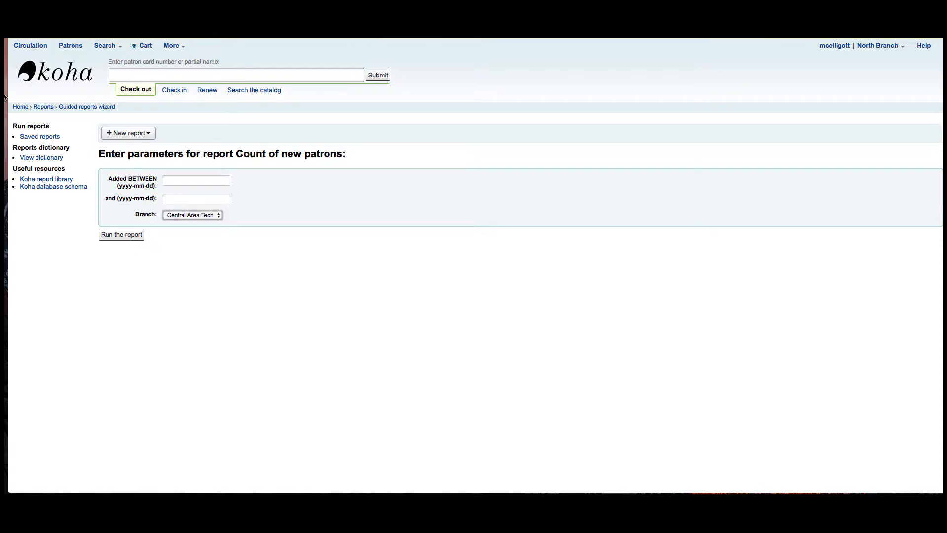
# Step: Create a new authorized value category named BRNCHRPT in Koha administration
pyautogui.click(20, 107)
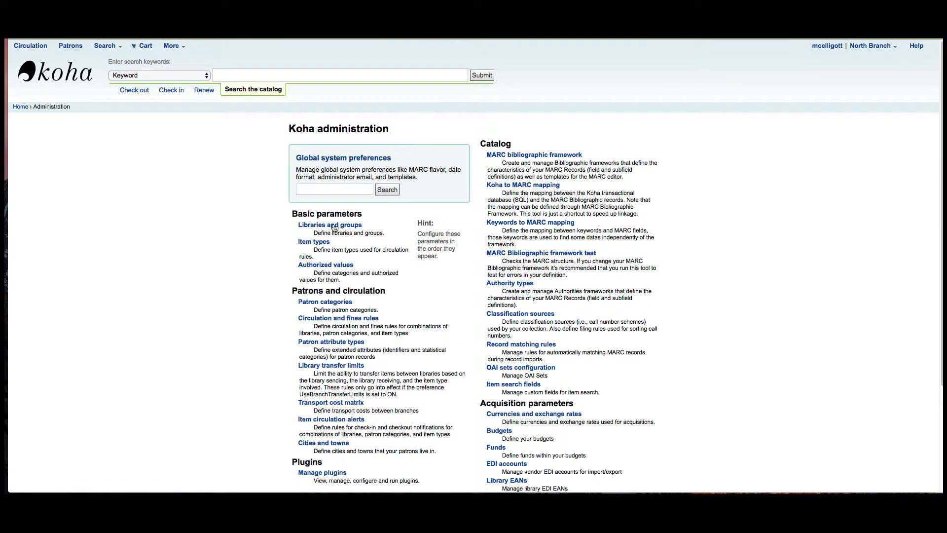
pyautogui.click(338, 266)
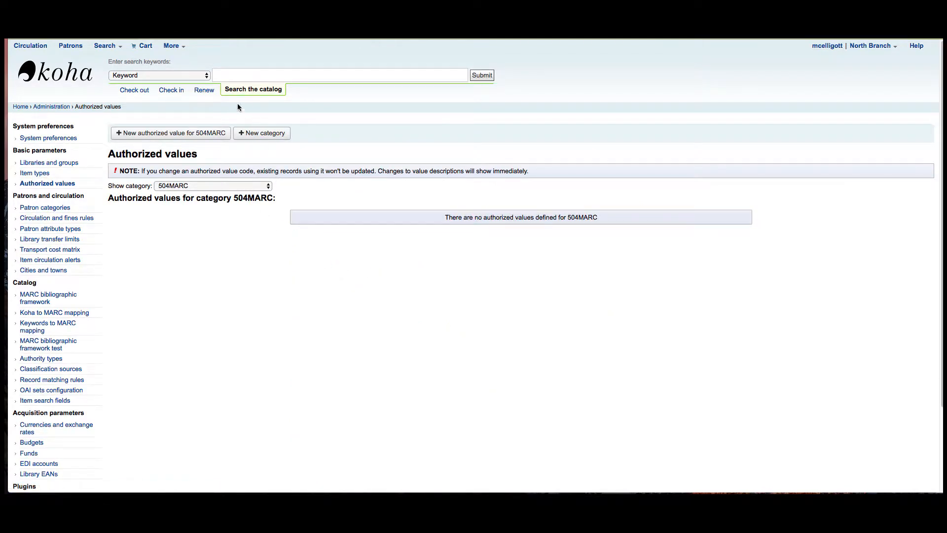
pyautogui.click(261, 136)
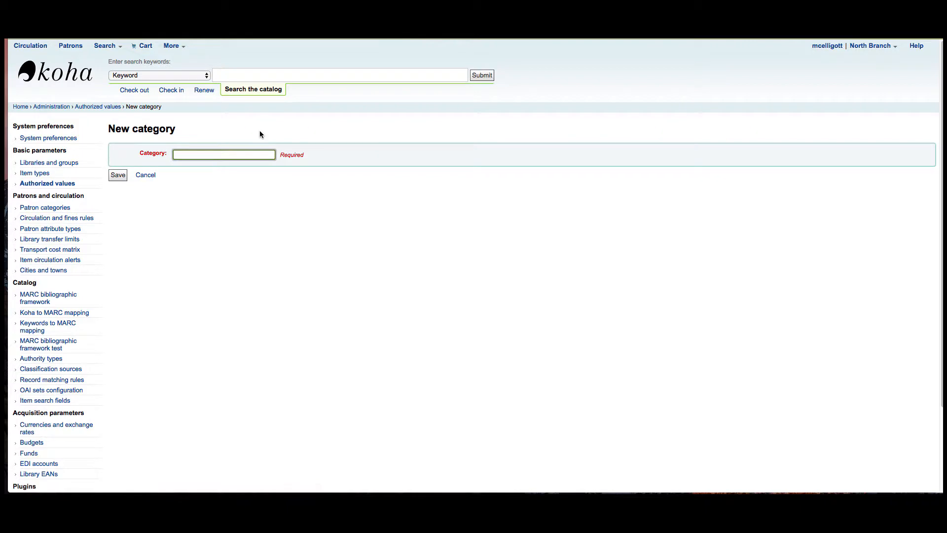
pyautogui.write('BRAN')
pyautogui.press('BackSpace')
pyautogui.press('BackSpace')
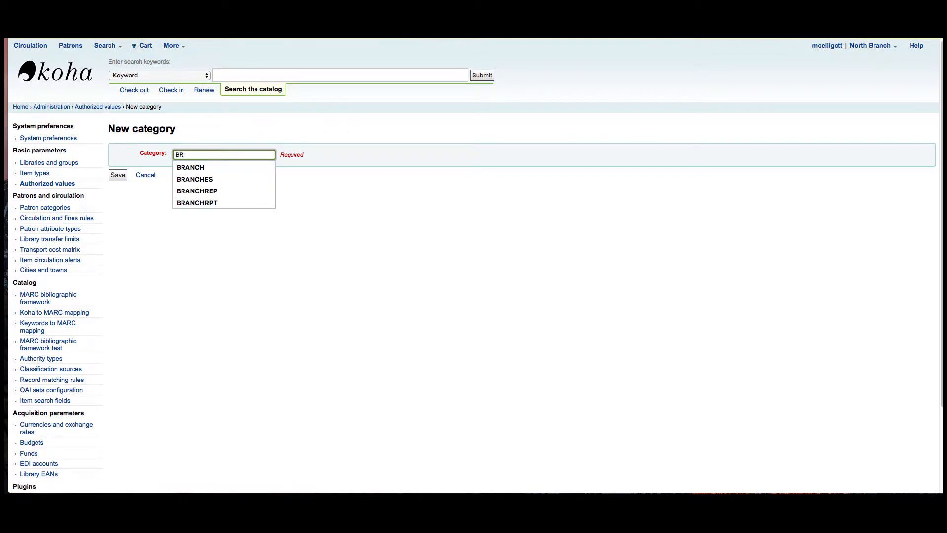
pyautogui.write('NCHREP')
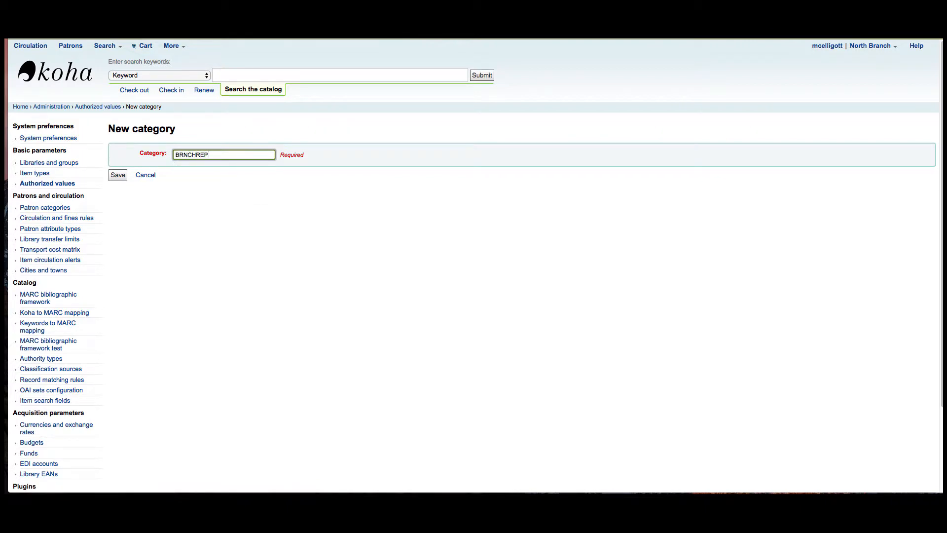
pyautogui.press('BackSpace')
pyautogui.press('BackSpace')
pyautogui.write('PT')
pyautogui.click(118, 176)
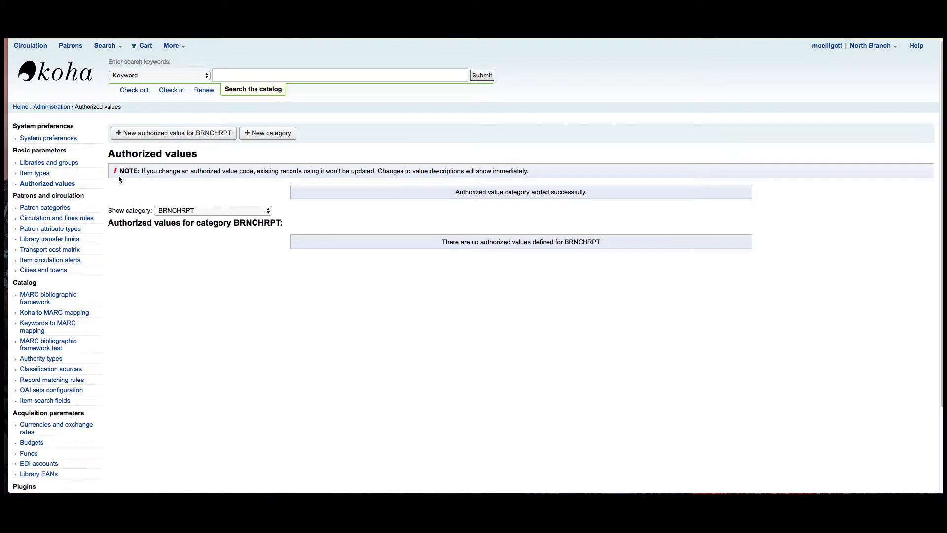
# Step: Add the authorized value CAT with description "Central Area Tech" to the BRNCHRPT category
pyautogui.click(200, 138)
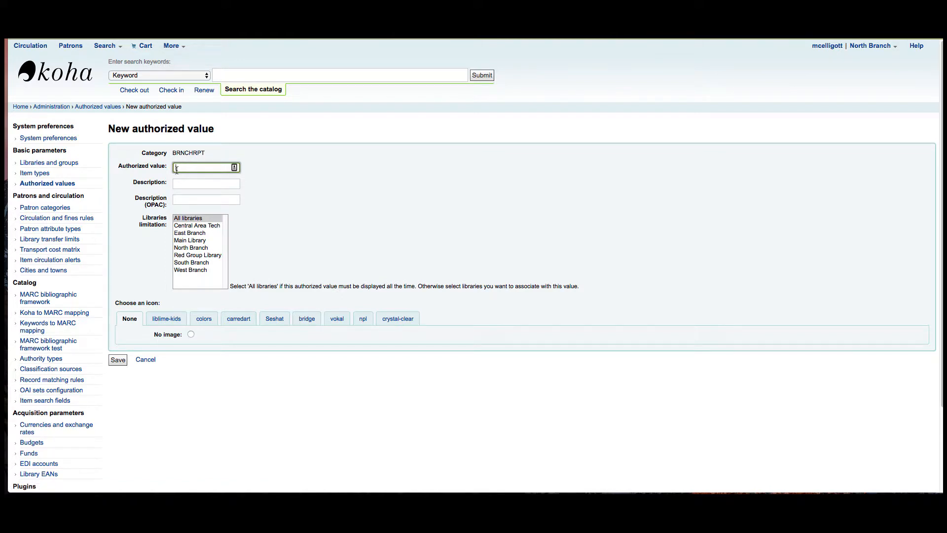
pyautogui.write('CAT')
pyautogui.press('Tab')
pyautogui.write('Cetnr')
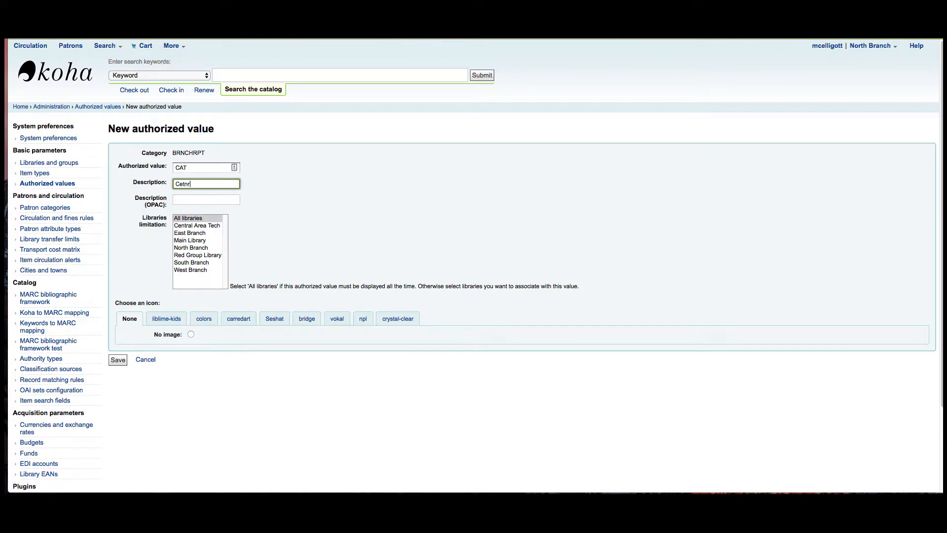
pyautogui.write('a')
pyautogui.press('BackSpace')
pyautogui.press('BackSpace')
pyautogui.press('BackSpace')
pyautogui.press('BackSpace')
pyautogui.write('ntral Area Tech')
pyautogui.click(118, 358)
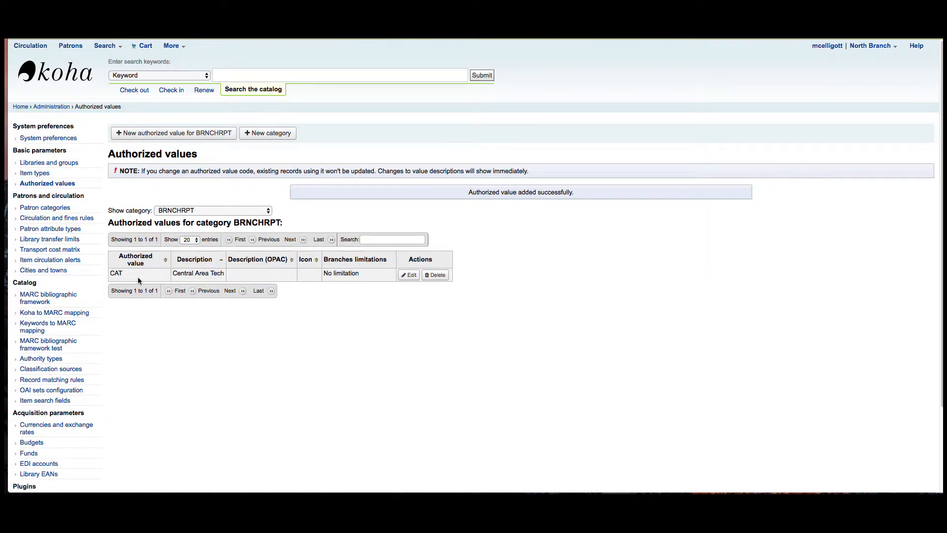
# Step: Add the authorized value M with description "Main Library" to the BRNCHRPT category
pyautogui.click(164, 136)
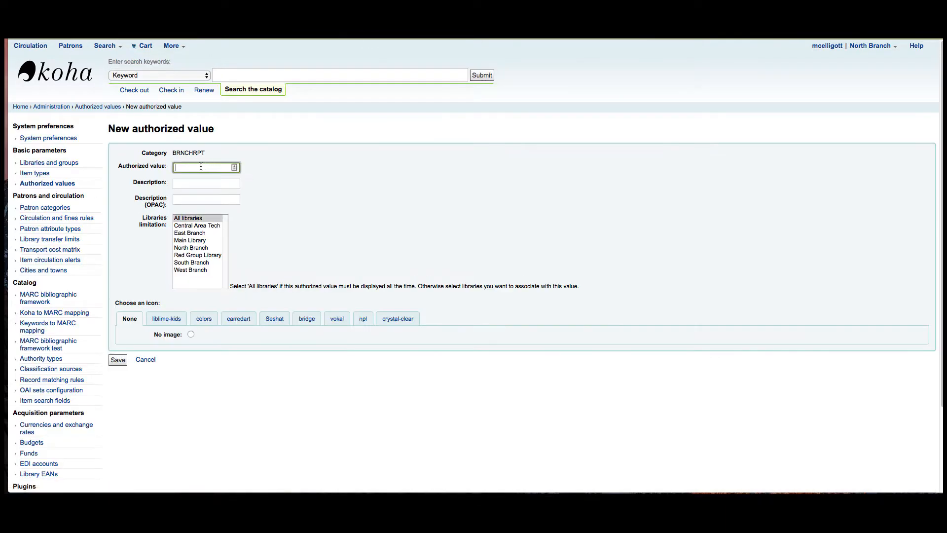
pyautogui.write('M')
pyautogui.press('Tab')
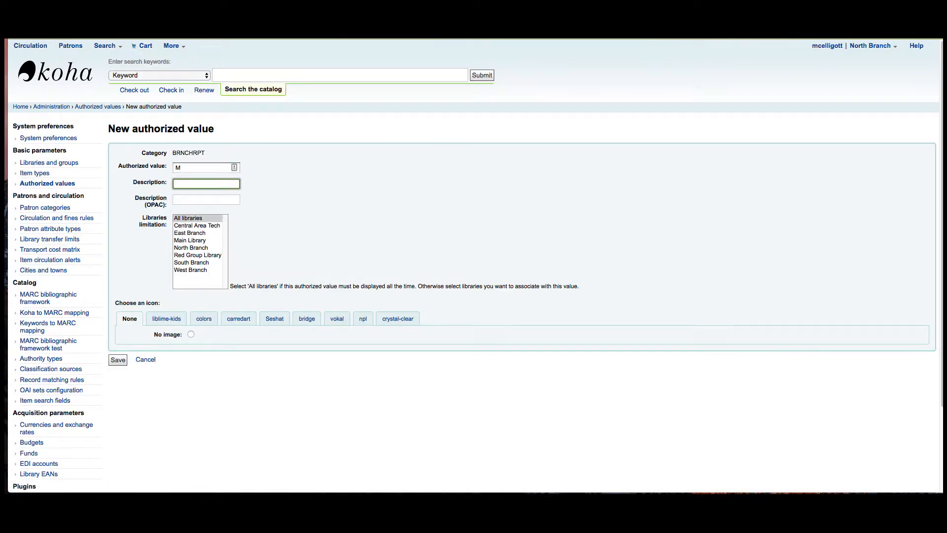
pyautogui.write('Main Lain')
pyautogui.write('ibrary')
pyautogui.click(122, 361)
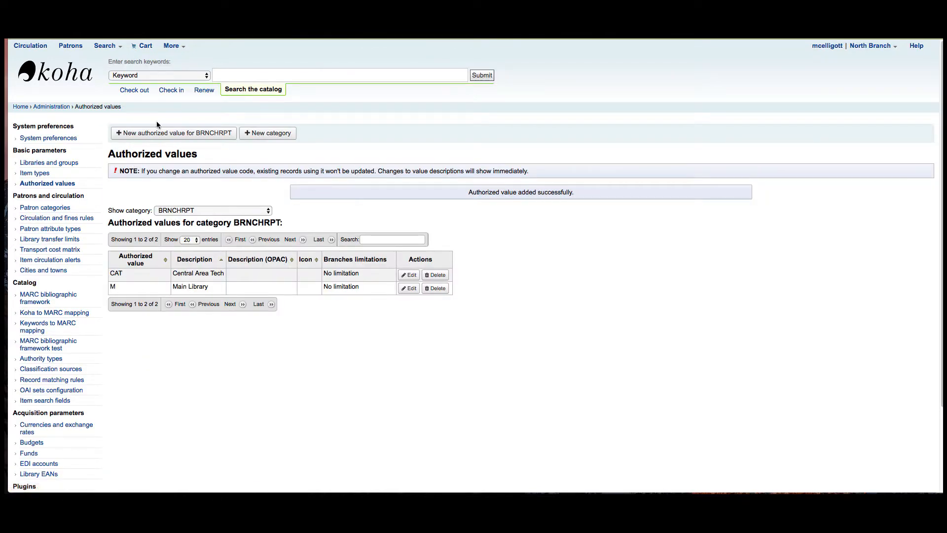
# Step: Add the authorized value N with description "North Branch" to the BRNCHRPT category
pyautogui.click(173, 133)
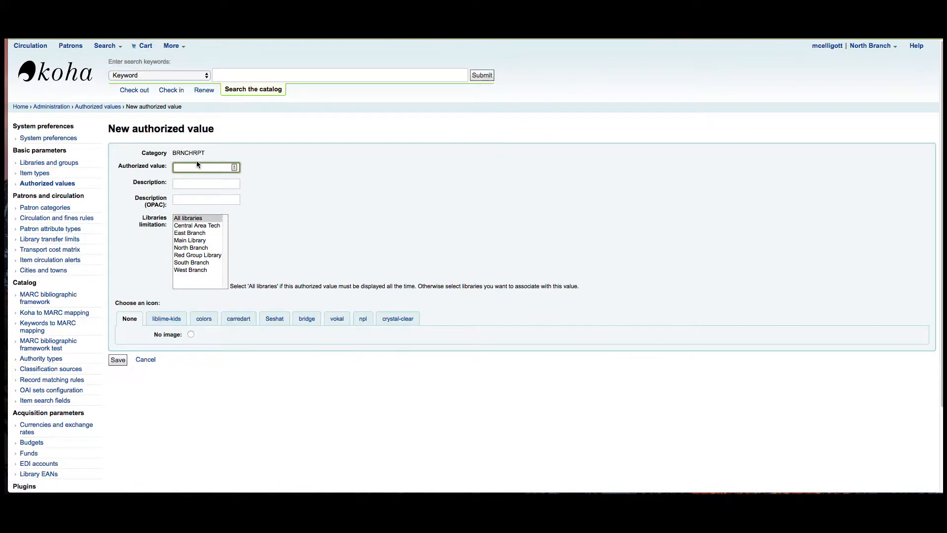
pyautogui.write('N')
pyautogui.press('Tab')
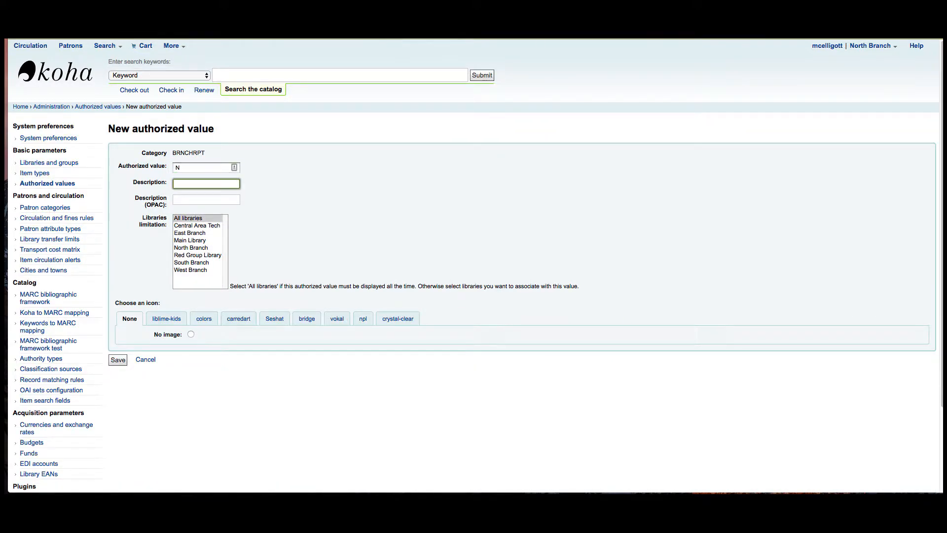
pyautogui.write('North Branch')
pyautogui.click(120, 360)
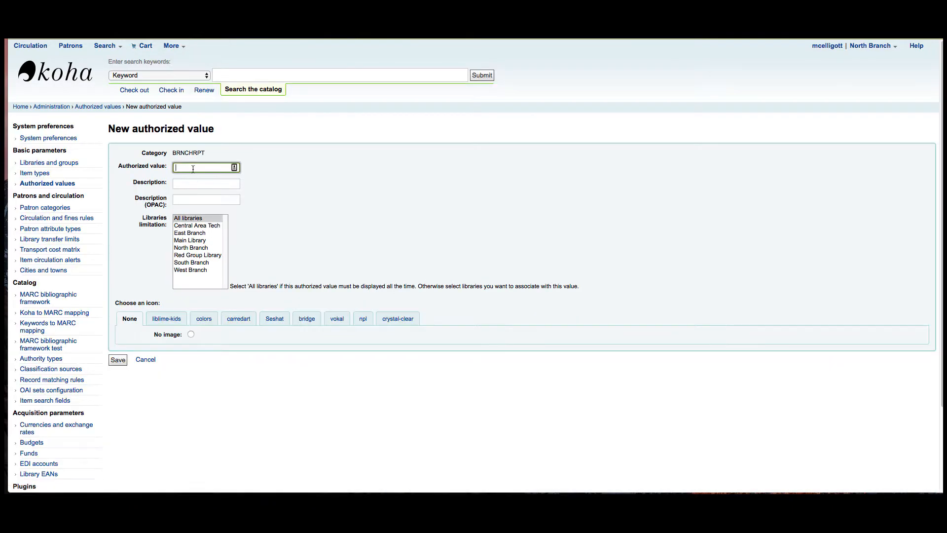
# Step: Add the authorized value E with description "East Branch" to the BRNCHRPT category
pyautogui.write('E')
pyautogui.press('Tab')
pyautogui.write('Eas')
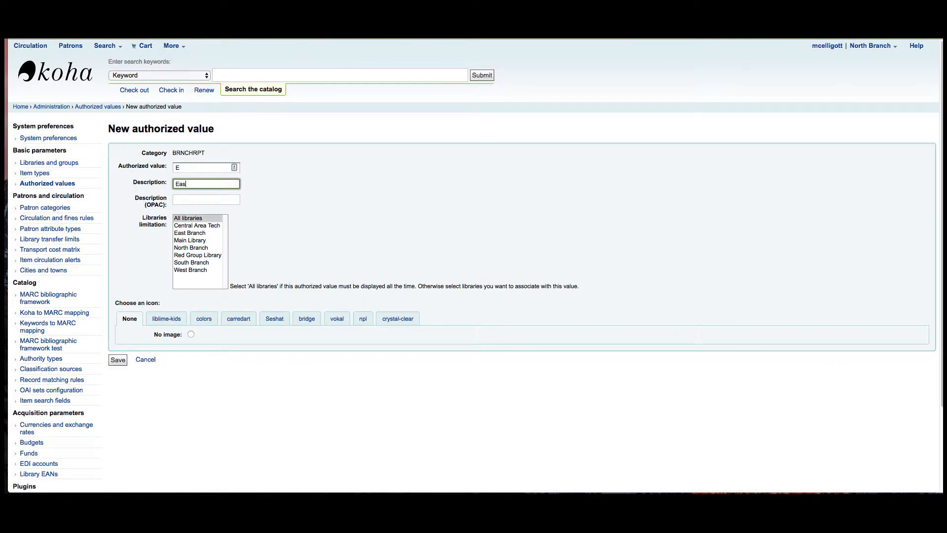
pyautogui.write('t Branch')
pyautogui.click(112, 358)
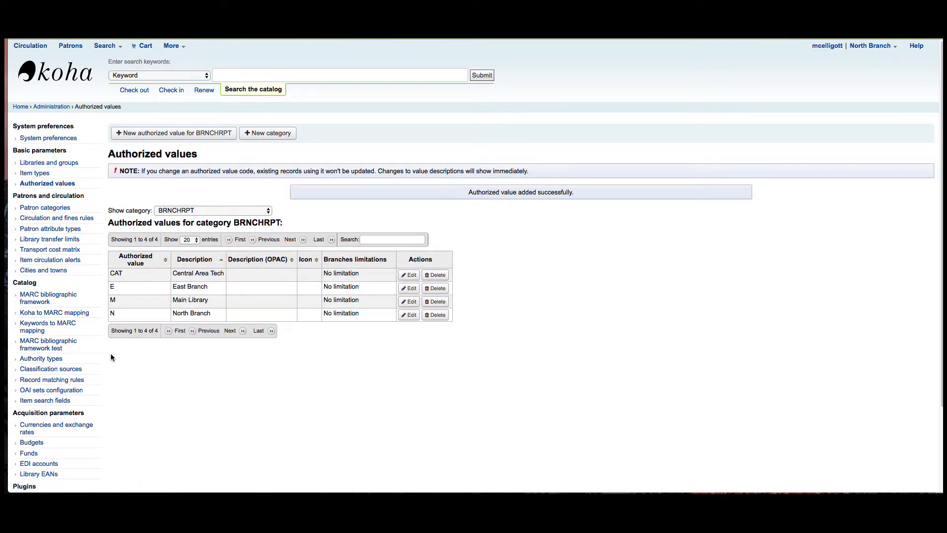
# Step: Add the wildcard authorized value % with description "All Libraries" to the BRNCHRPT category
pyautogui.click(189, 132)
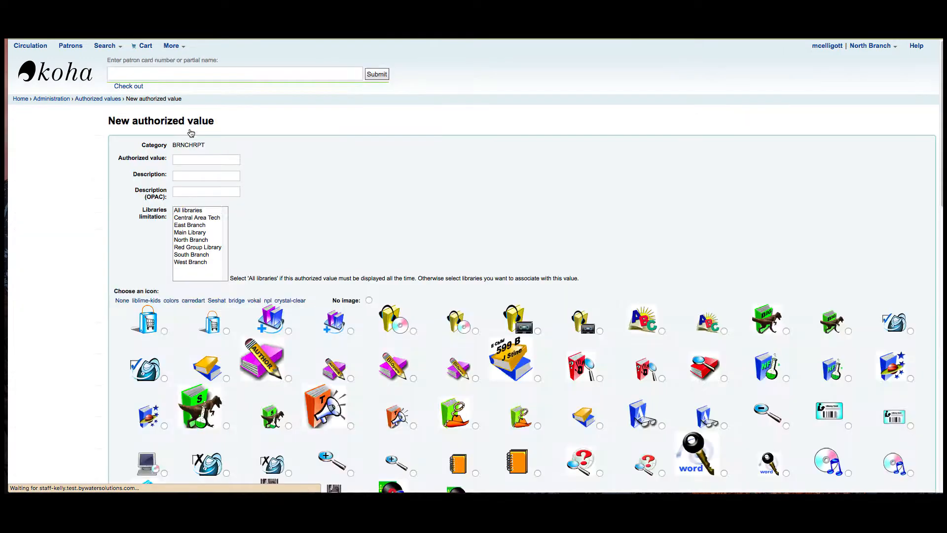
pyautogui.write('%')
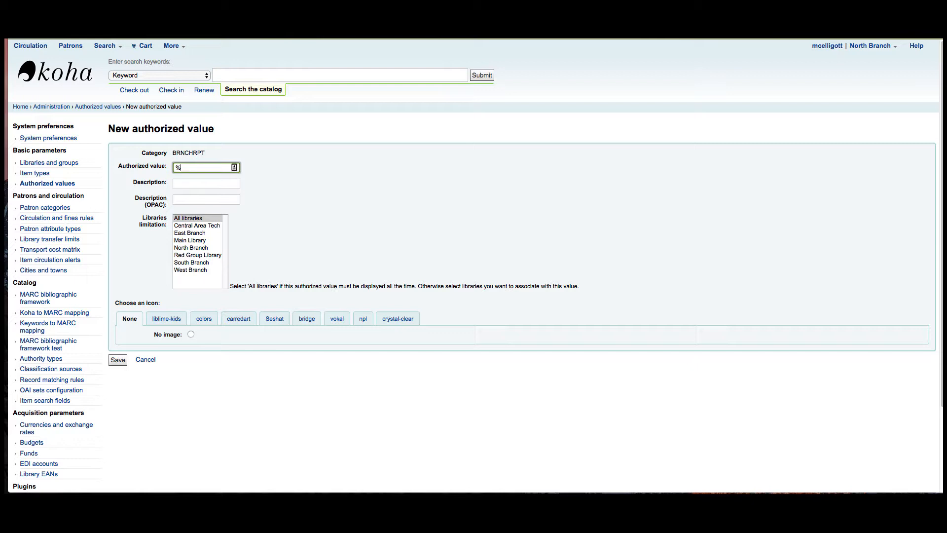
pyautogui.press('Tab')
pyautogui.write('A')
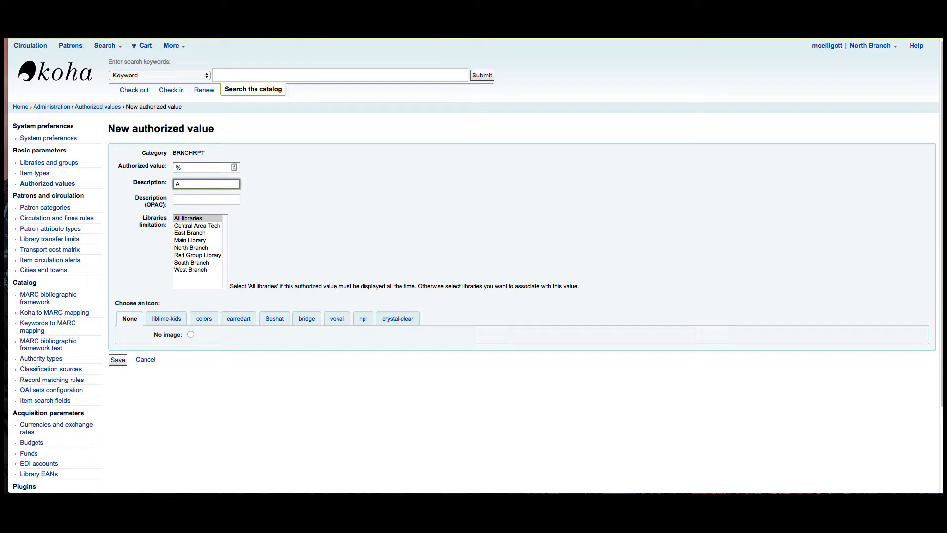
pyautogui.write('ll Libraries')
pyautogui.click(123, 363)
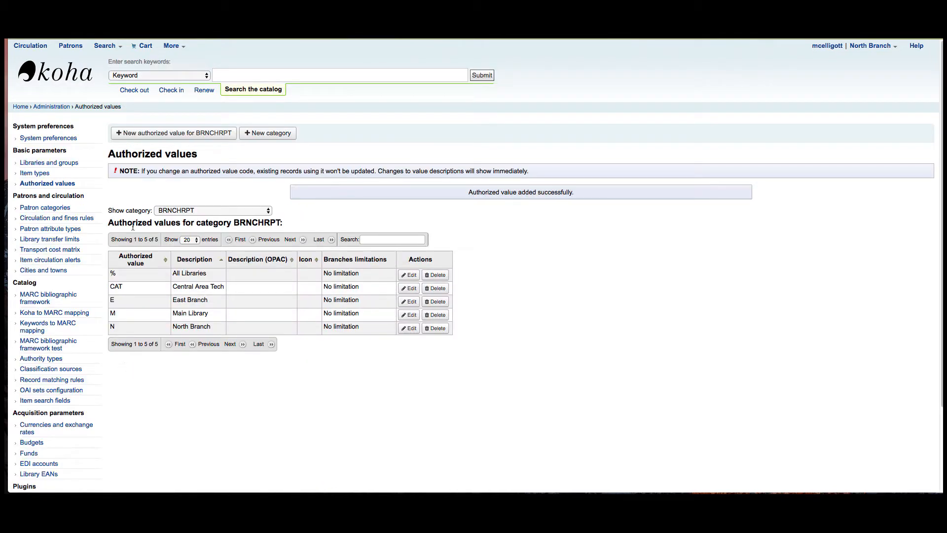
# Step: Start a new report from SQL and name it "Count of Patrons including all branches"
pyautogui.click(173, 45)
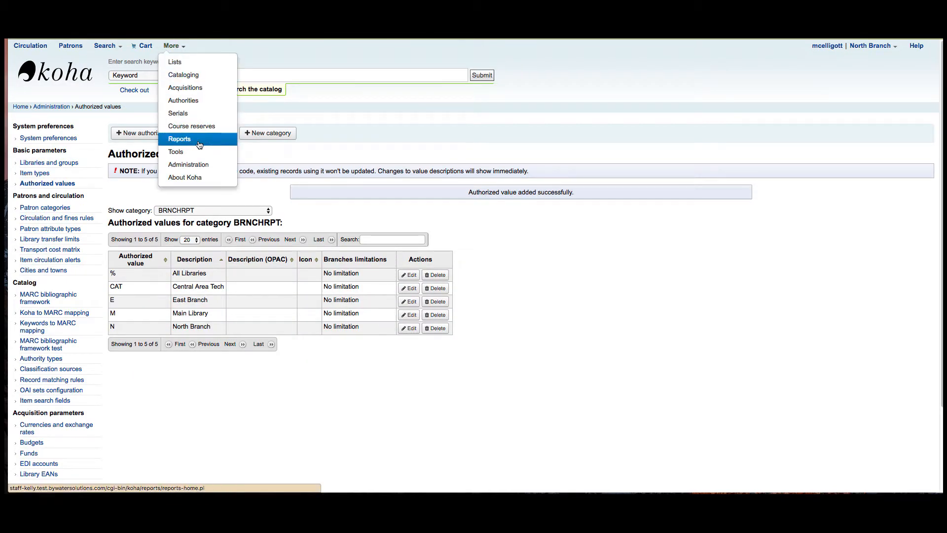
pyautogui.click(199, 142)
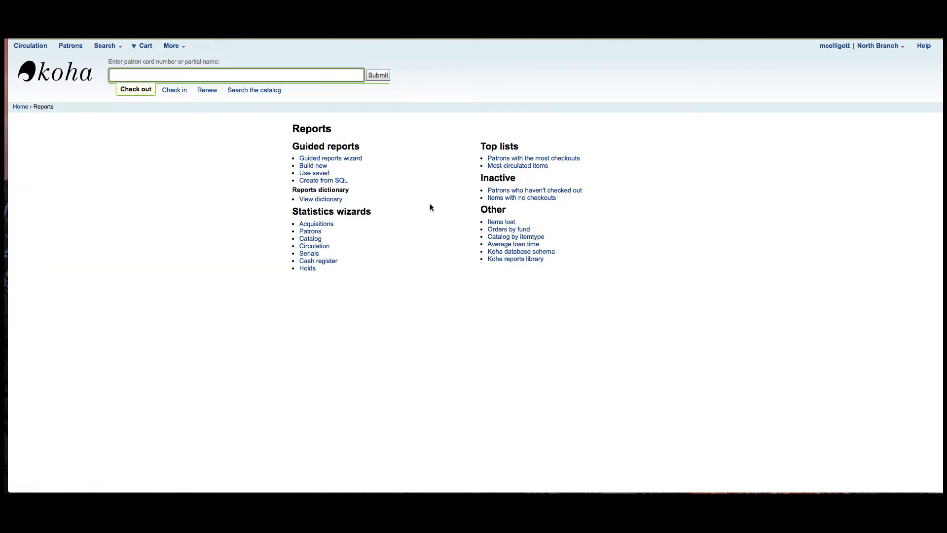
pyautogui.click(322, 181)
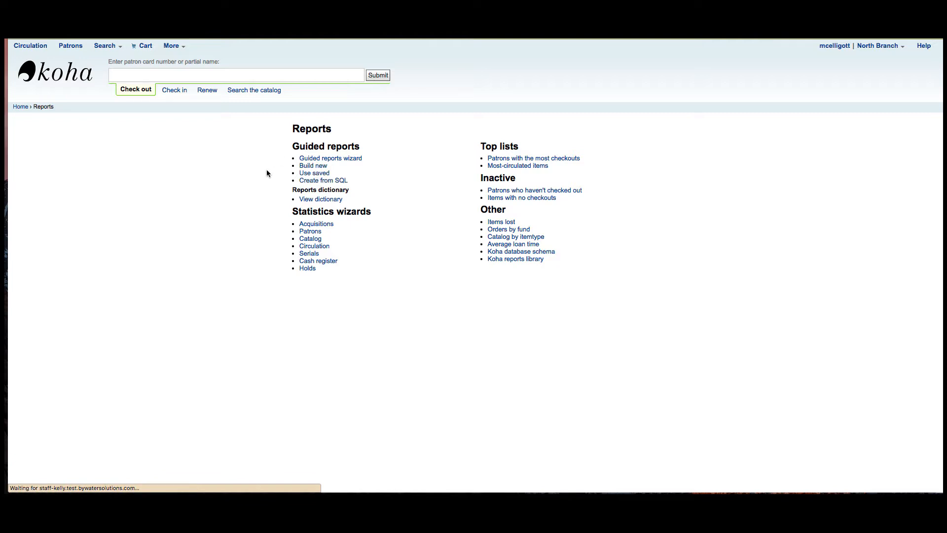
pyautogui.click(189, 176)
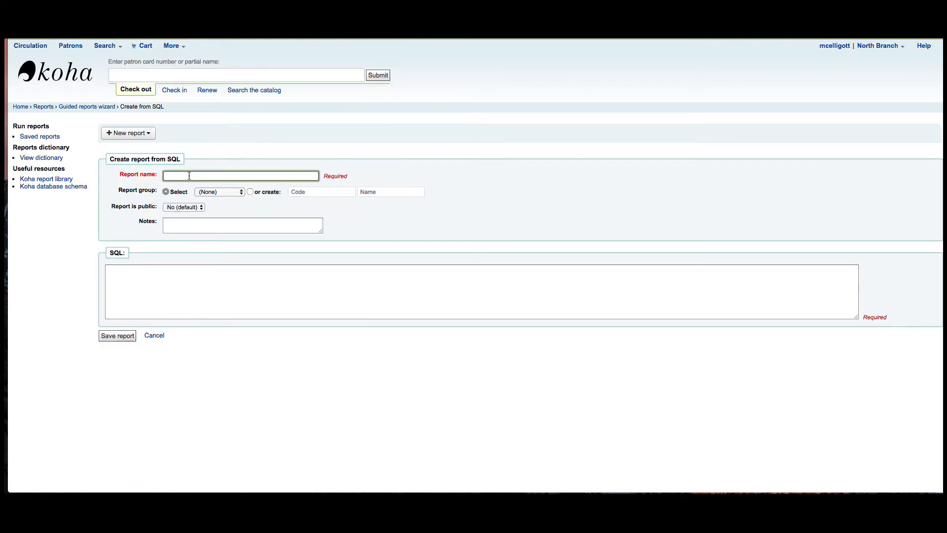
pyautogui.write('COun')
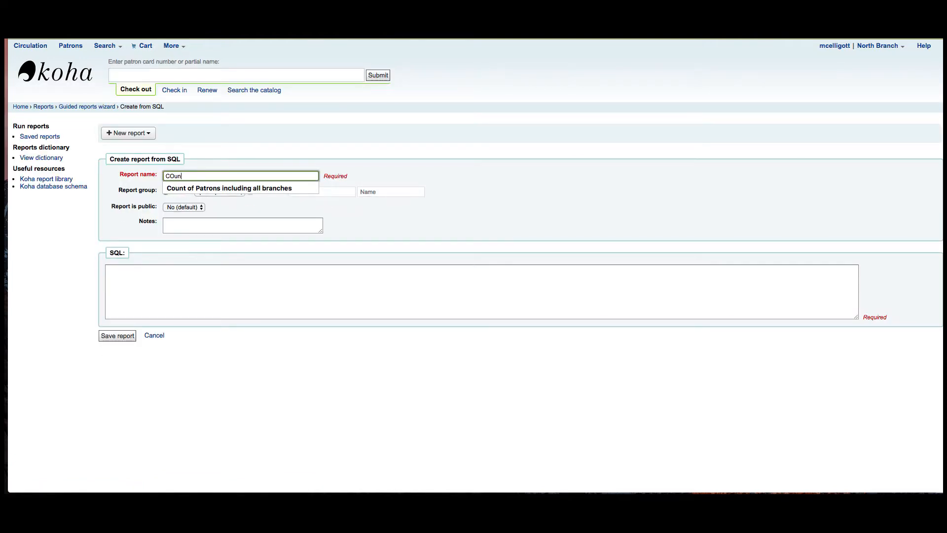
pyautogui.press('Down')
pyautogui.press('Return')
pyautogui.click(122, 275)
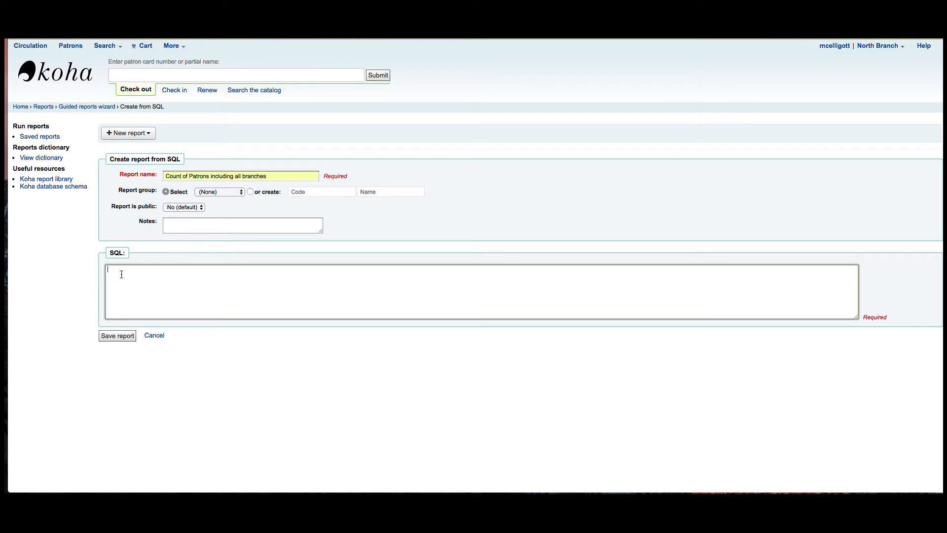
# Step: Enter the SQL "select count(*) from borrowers where branchcode like <<Branch|BRNCHRPT>>" and save the report
pyautogui.write('select count(*) from brorrowers where branchcode like <<')
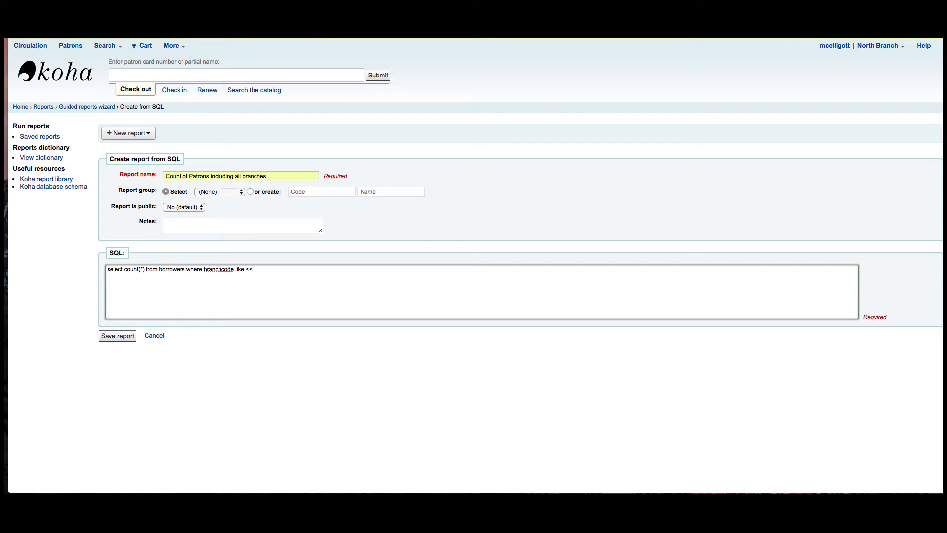
pyautogui.write('Branch')
pyautogui.write('|BRN')
pyautogui.write('CHRE')
pyautogui.write('PT')
pyautogui.write('>>')
pyautogui.click(117, 336)
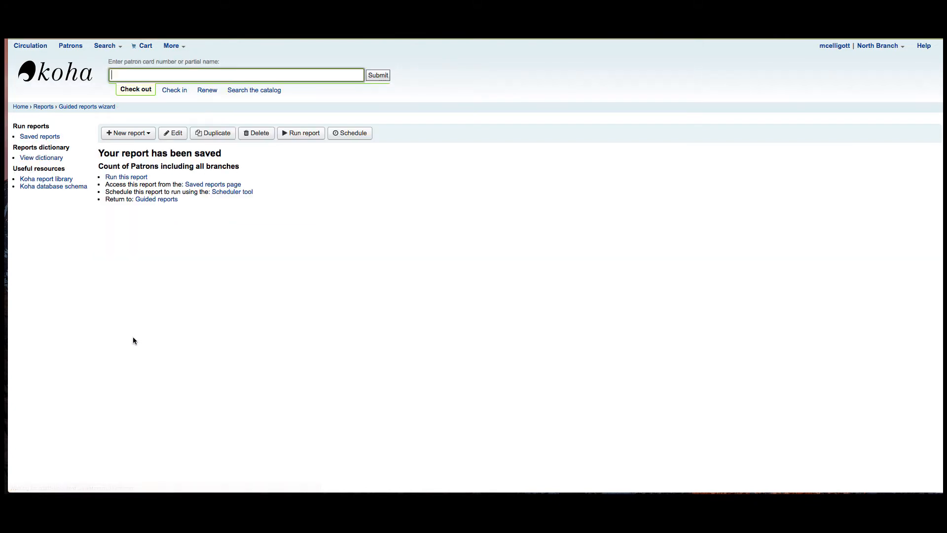
# Step: Run the saved report "Count of Patrons including all branches" with the Branch parameter set to All Libraries
pyautogui.click(132, 179)
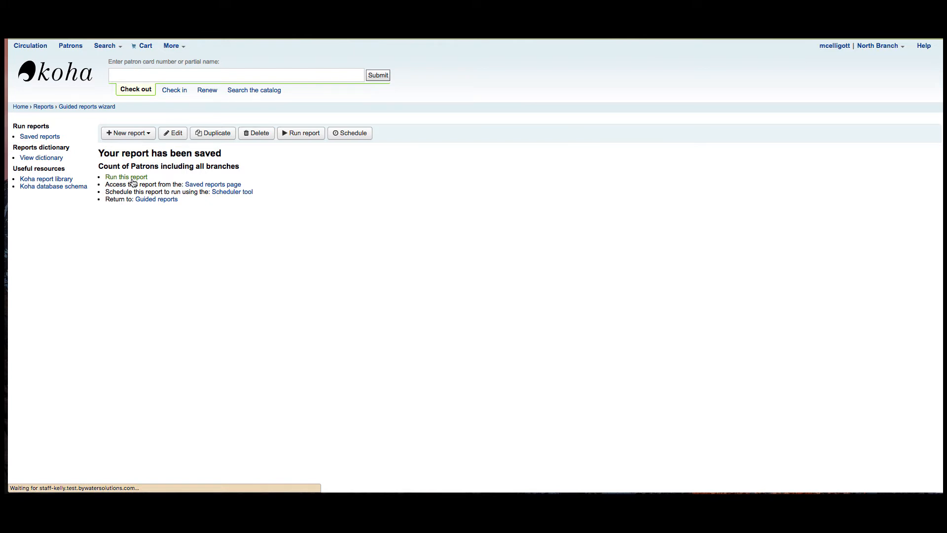
pyautogui.click(167, 181)
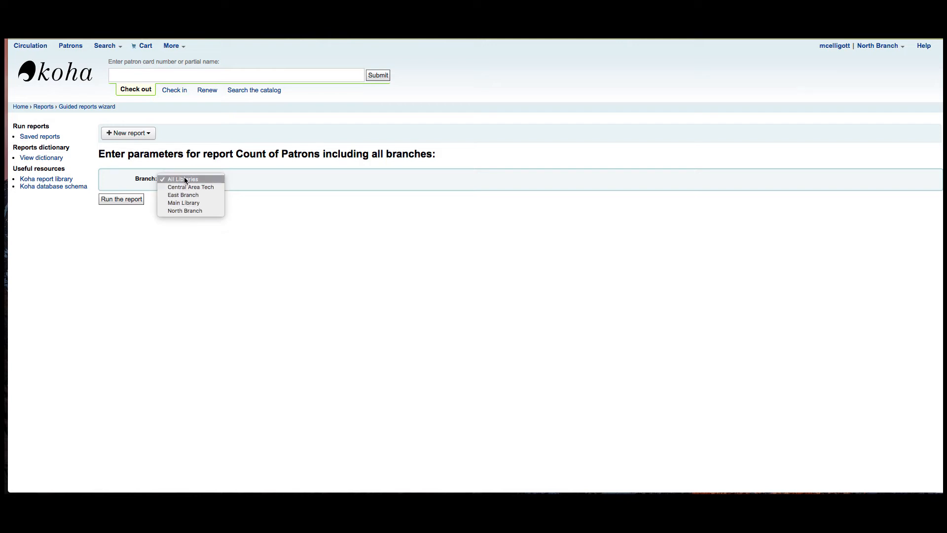
pyautogui.click(184, 178)
pyautogui.click(124, 199)
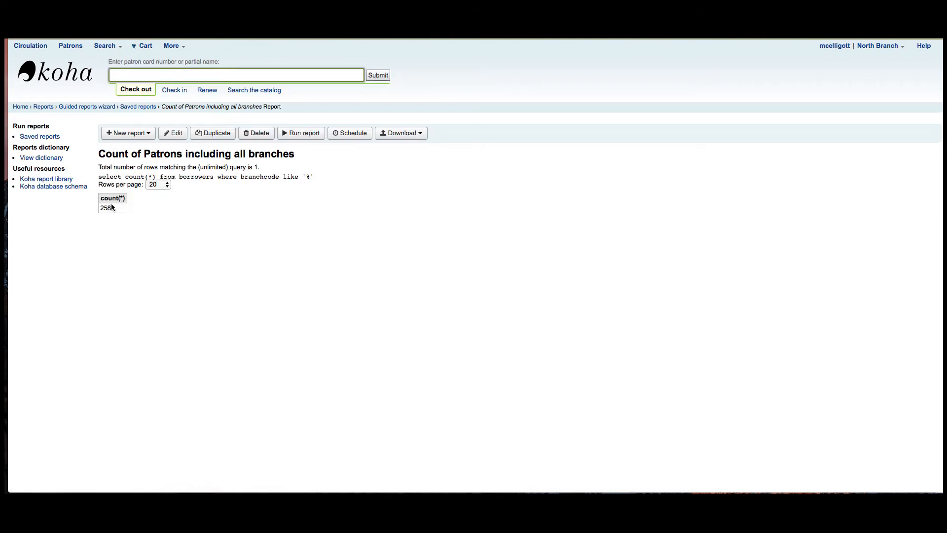
# Step: Rerun the patron count report with the Branch parameter set to Central Area Tech
pyautogui.click(300, 135)
pyautogui.click(300, 135)
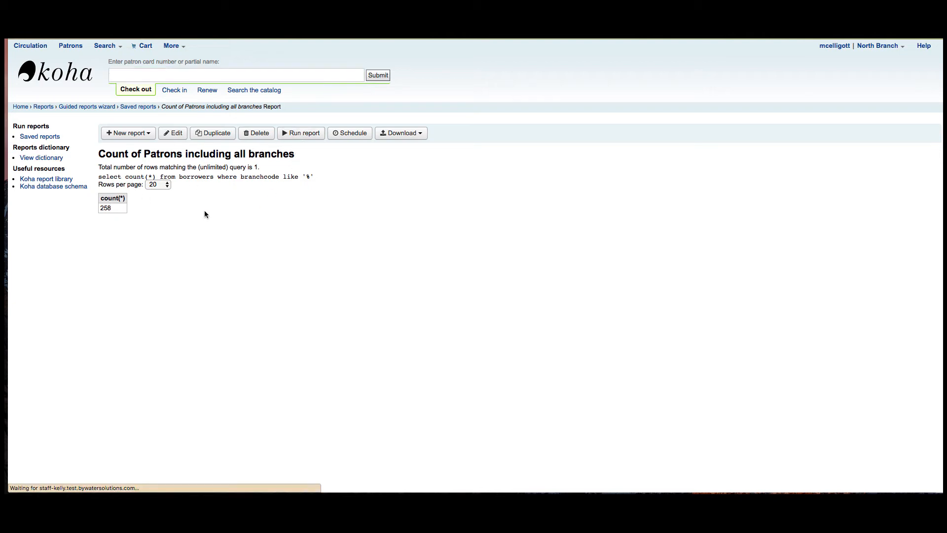
pyautogui.click(177, 179)
pyautogui.click(119, 205)
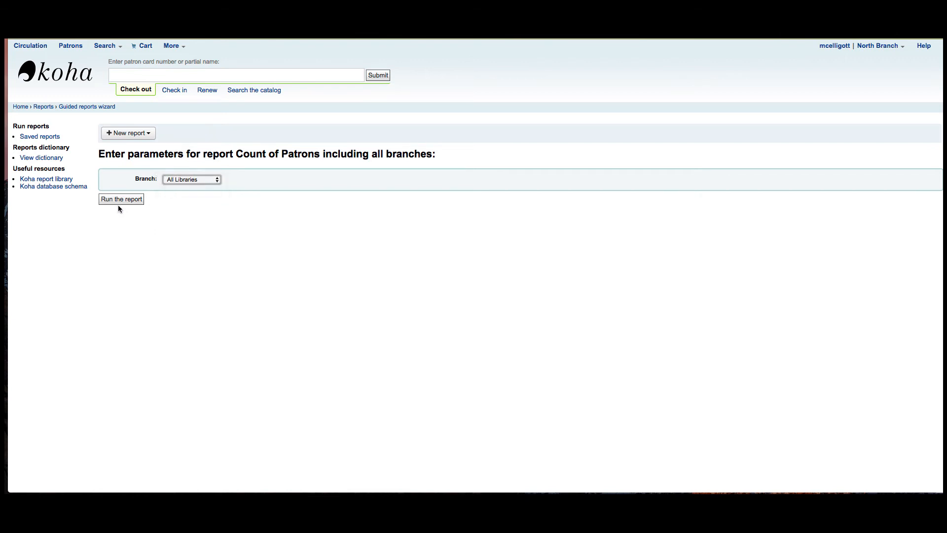
pyautogui.click(118, 199)
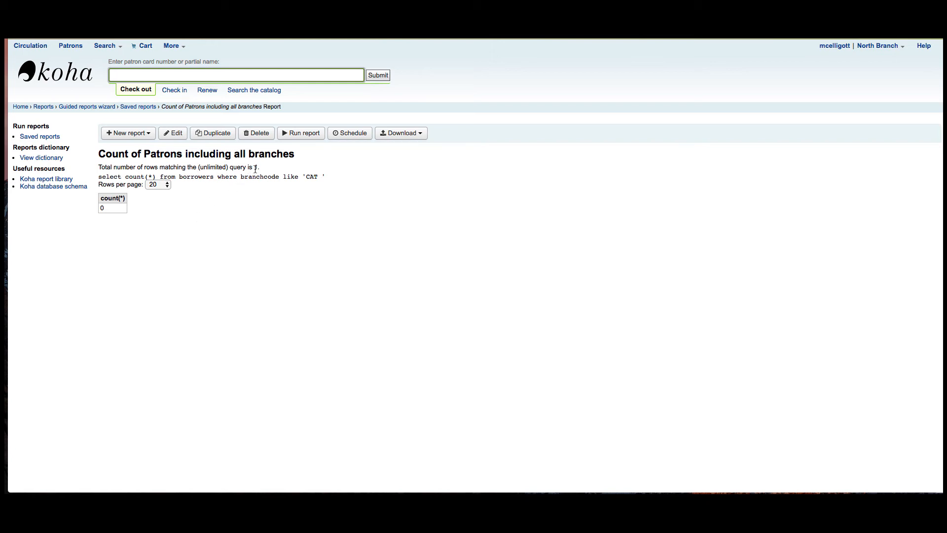
# Step: Rerun the patron count report with the Branch parameter set to North Branch
pyautogui.click(288, 139)
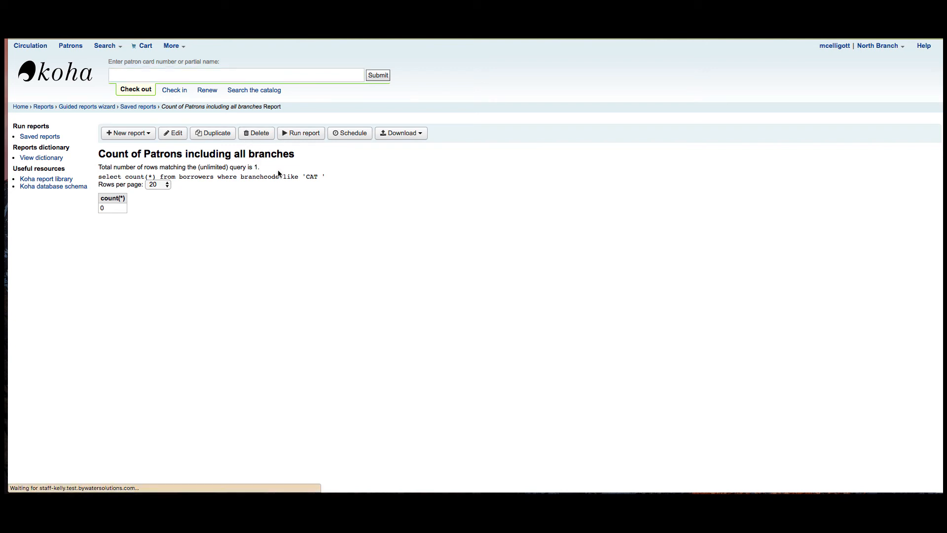
pyautogui.click(199, 179)
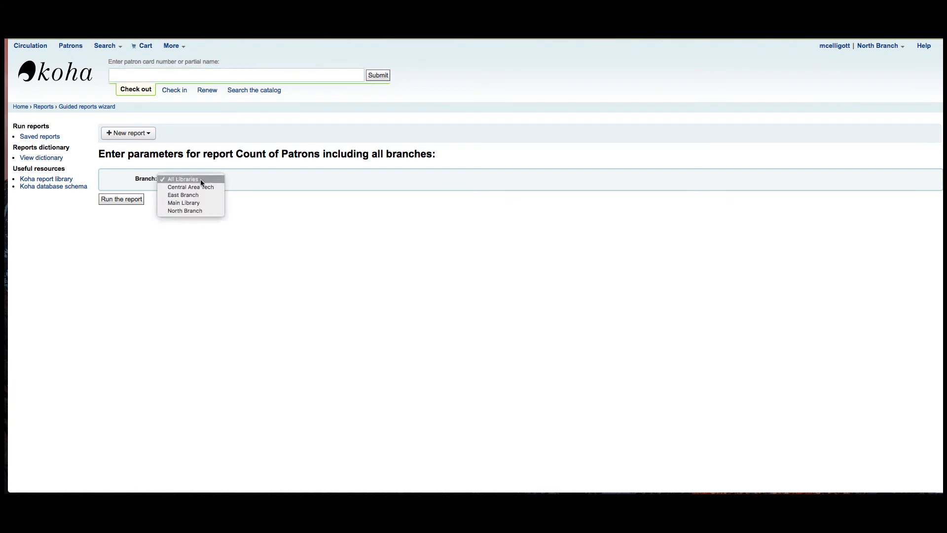
pyautogui.click(201, 209)
pyautogui.click(120, 200)
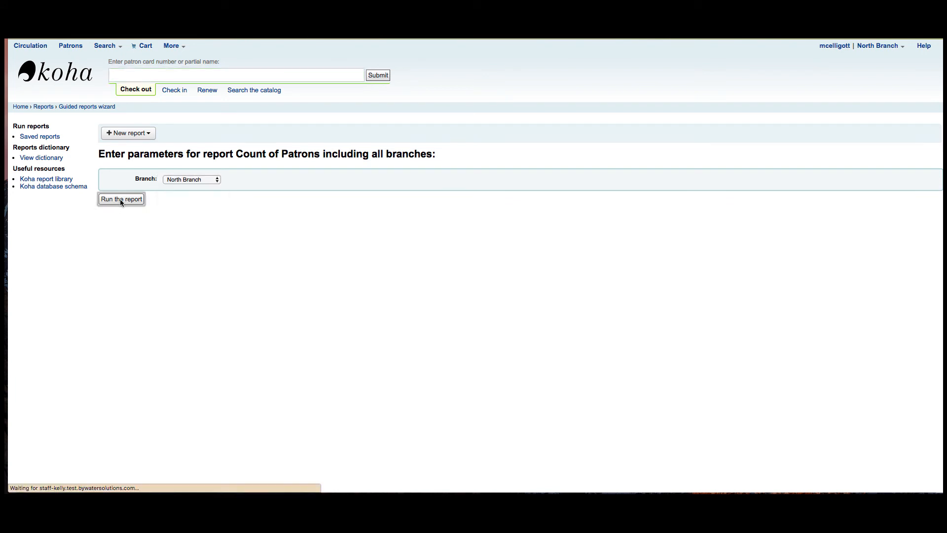